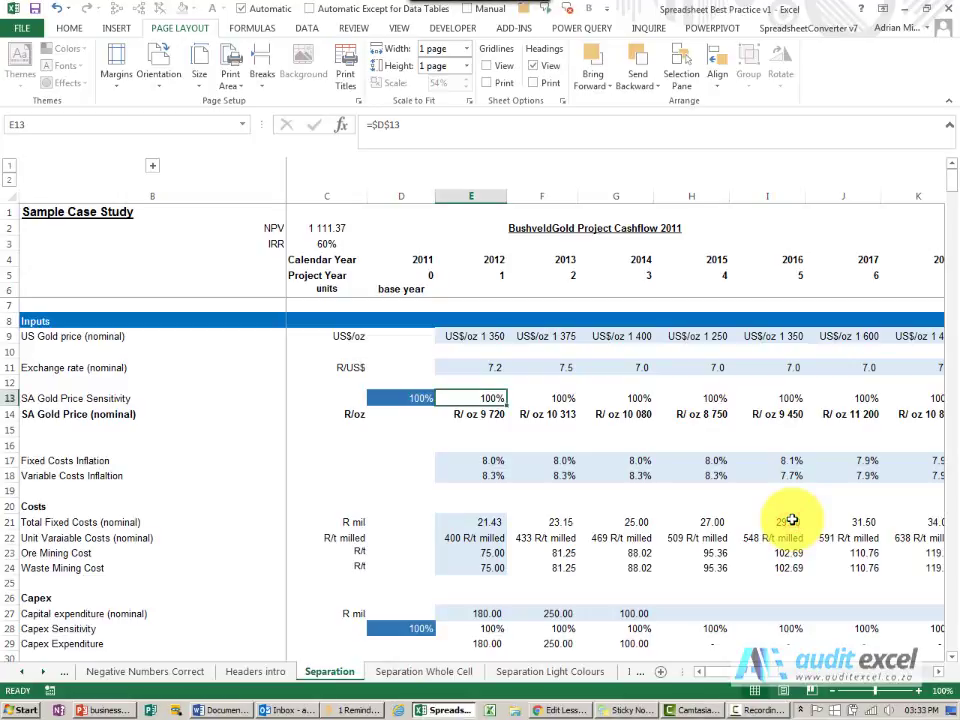
- Locate the Inputs, Calculations and Reports section headings on the Separation sheet
{"action": "left_click", "coordinate": [36, 321]}
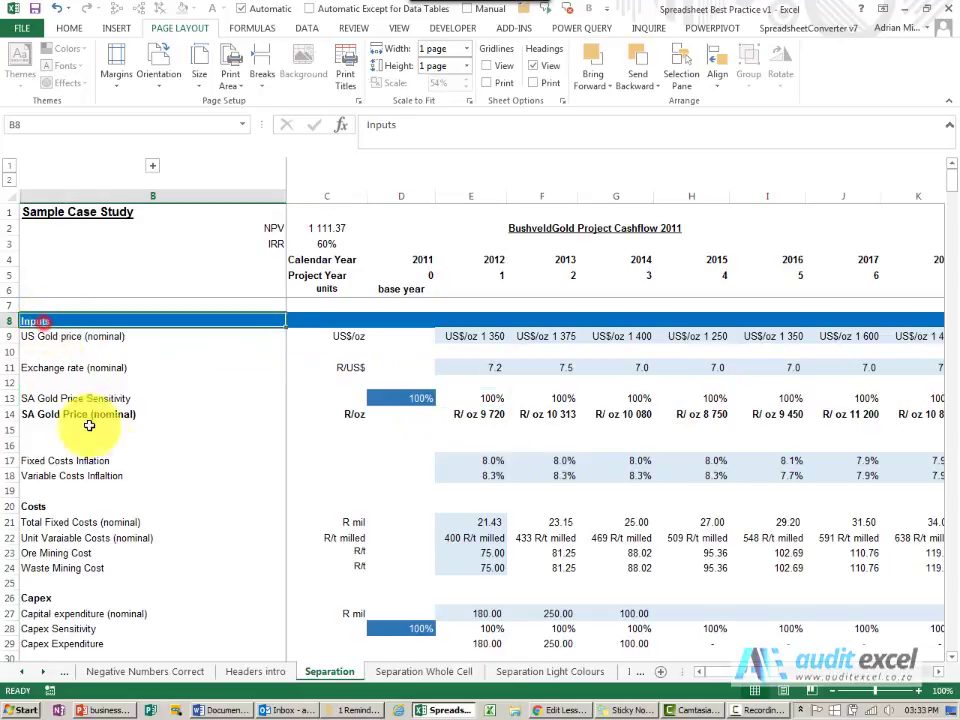
{"action": "scroll", "coordinate": [100, 441], "scroll_direction": "down", "scroll_amount": 10}
{"action": "left_click", "coordinate": [66, 383]}
{"action": "scroll", "coordinate": [128, 424], "scroll_direction": "down", "scroll_amount": 6}
{"action": "left_click", "coordinate": [36, 492]}
{"action": "scroll", "coordinate": [238, 469], "scroll_direction": "up", "scroll_amount": 15}
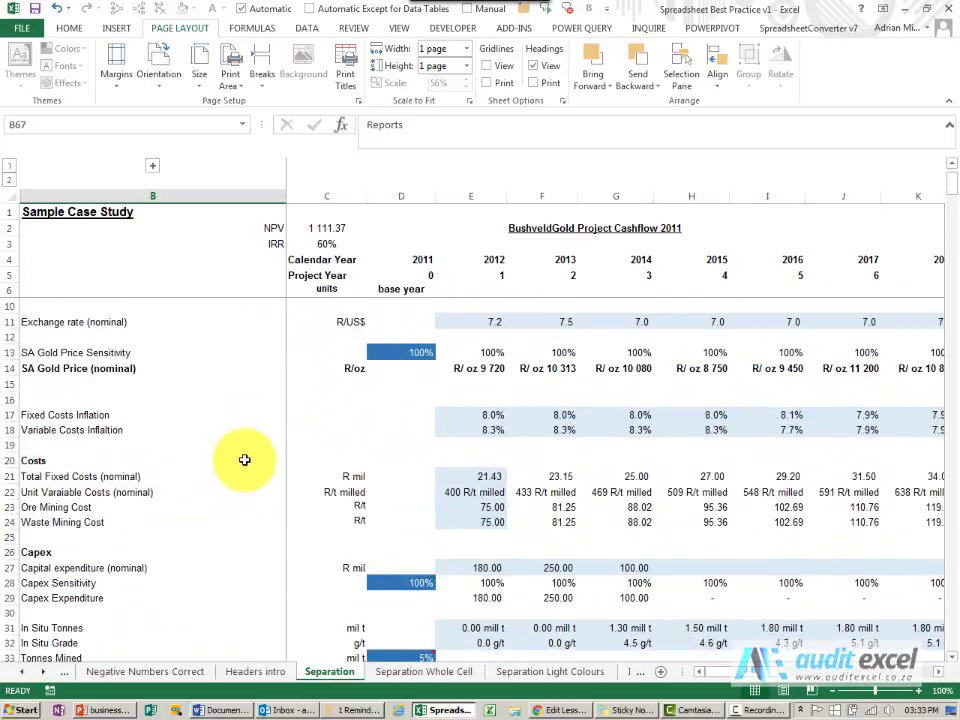
{"action": "scroll", "coordinate": [244, 456], "scroll_direction": "up", "scroll_amount": 1}
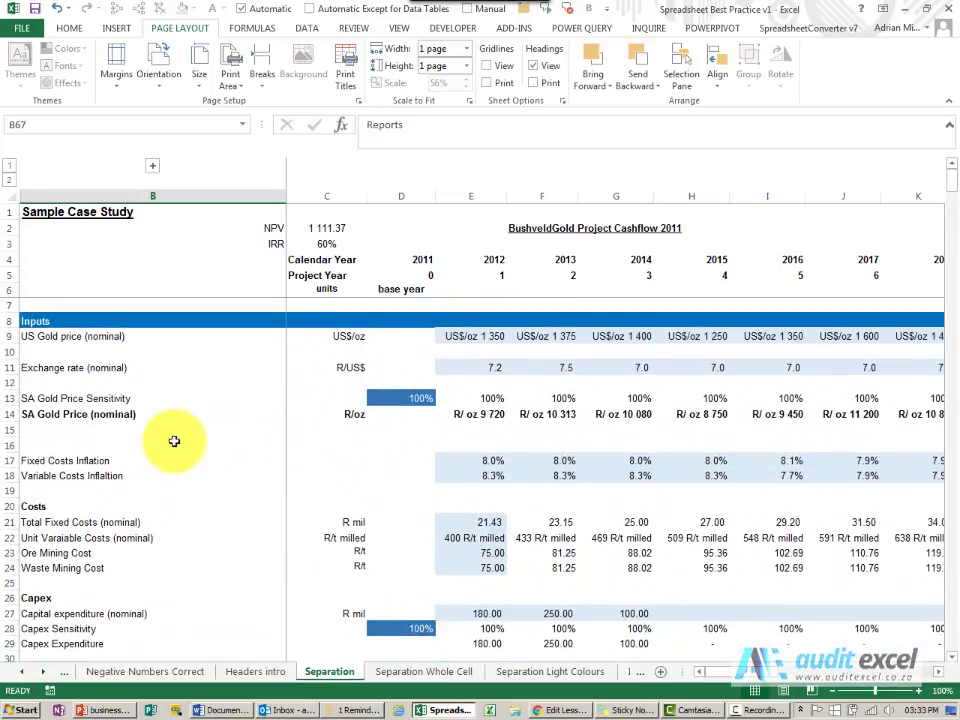
- Review how the input, calculation and report rows of the gold project cashflow are laid out in separate blocks
{"action": "scroll", "coordinate": [200, 430], "scroll_direction": "down", "scroll_amount": 6}
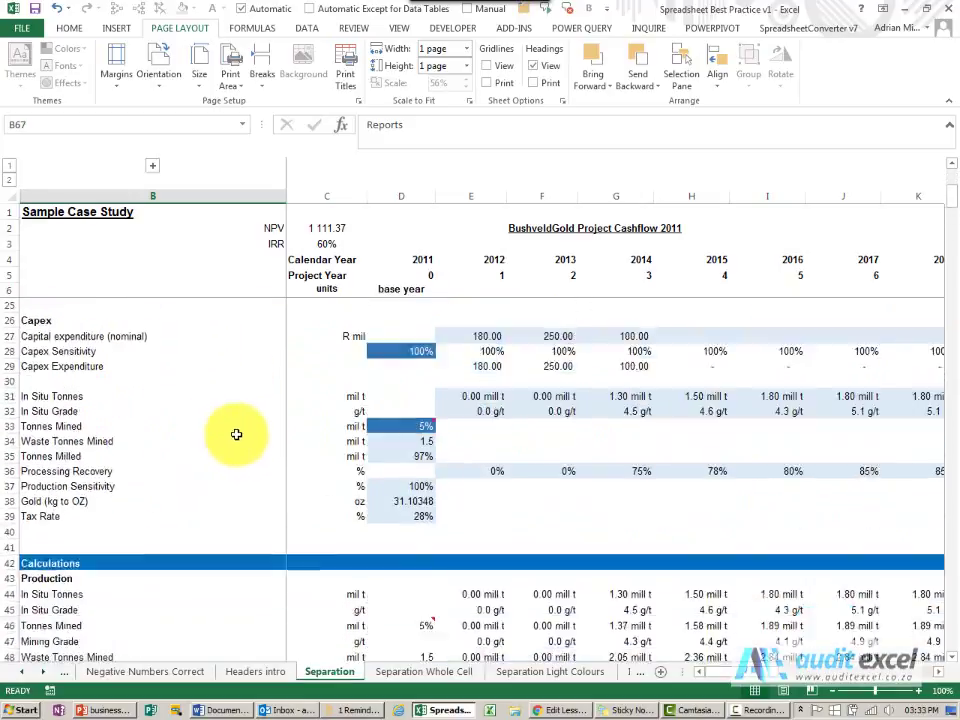
{"action": "scroll", "coordinate": [236, 433], "scroll_direction": "down", "scroll_amount": 10}
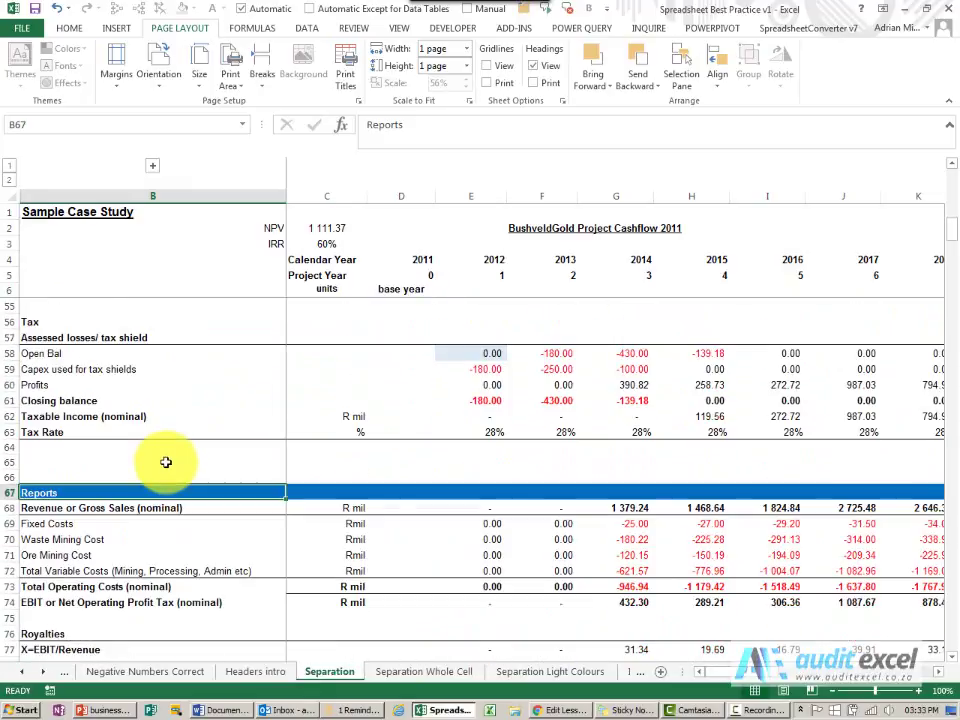
{"action": "scroll", "coordinate": [160, 458], "scroll_direction": "down", "scroll_amount": 2}
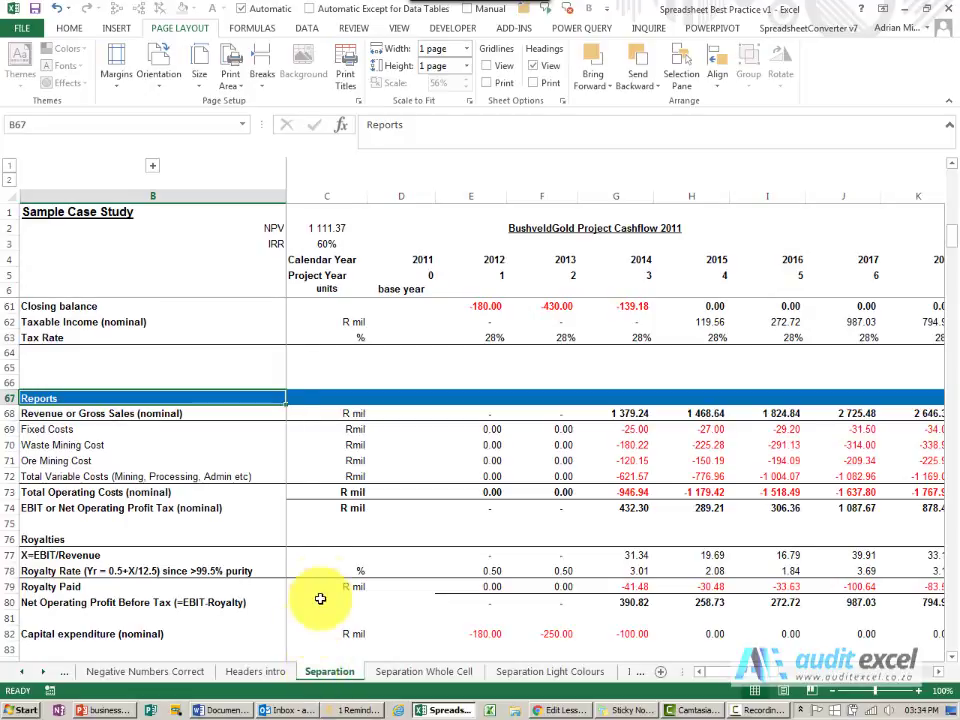
{"action": "scroll", "coordinate": [319, 580], "scroll_direction": "up", "scroll_amount": 15}
{"action": "scroll", "coordinate": [320, 582], "scroll_direction": "up", "scroll_amount": 3}
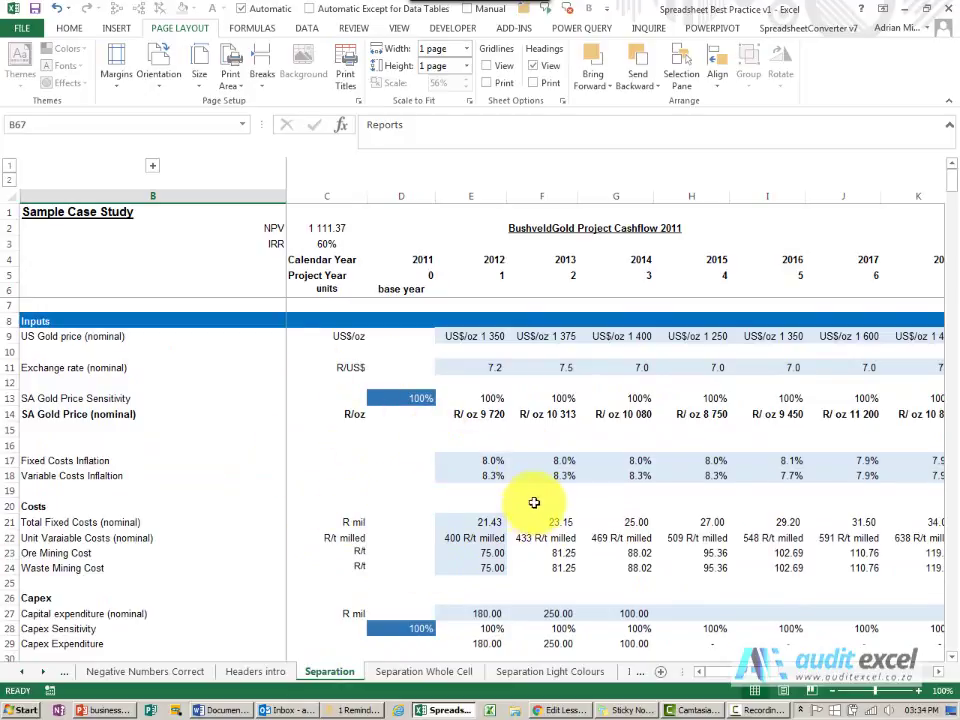
{"action": "scroll", "coordinate": [530, 491], "scroll_direction": "down", "scroll_amount": 9}
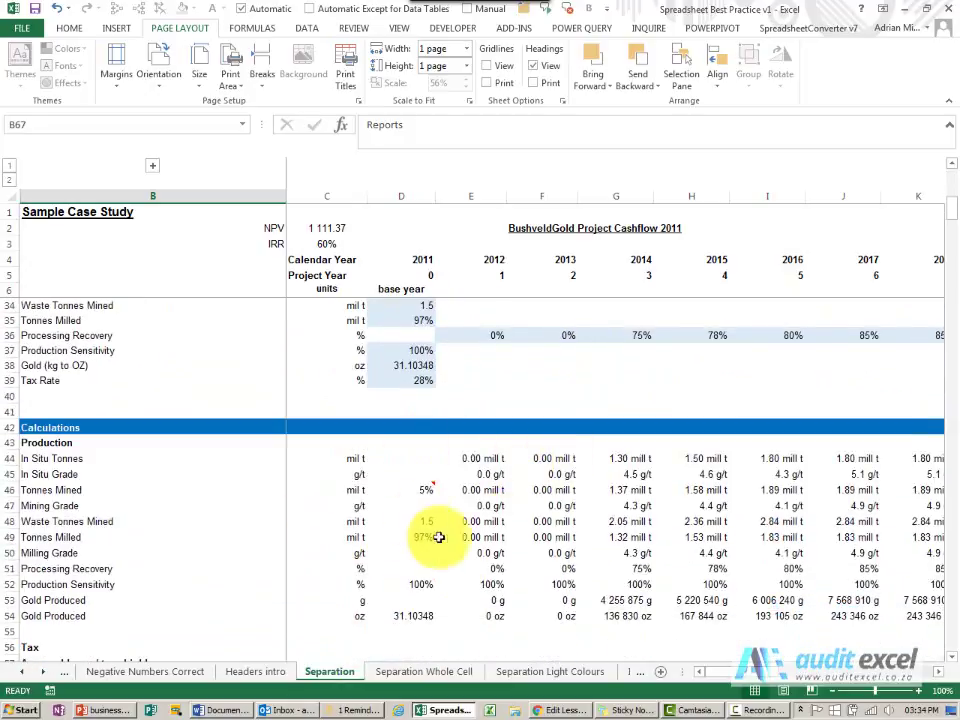
{"action": "scroll", "coordinate": [450, 504], "scroll_direction": "down", "scroll_amount": 8}
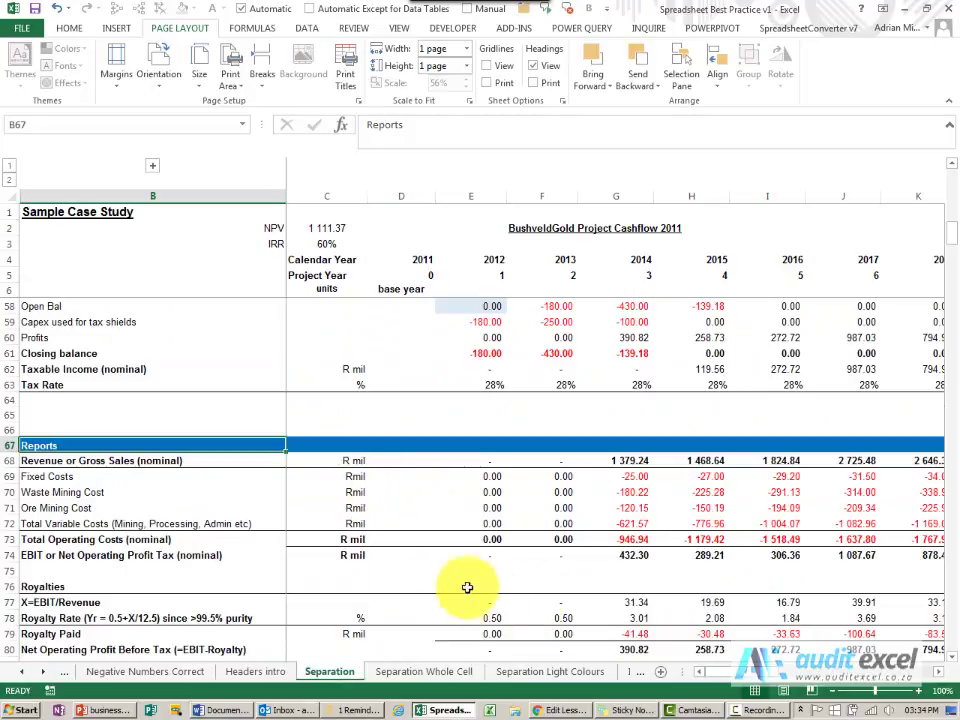
{"action": "scroll", "coordinate": [465, 560], "scroll_direction": "up", "scroll_amount": 12}
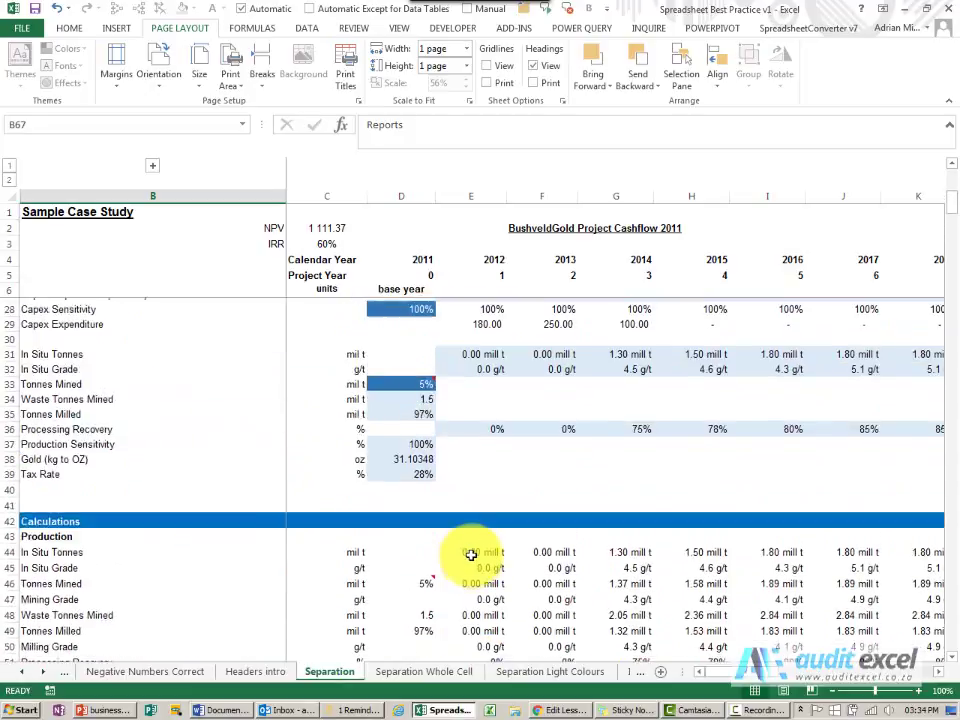
{"action": "scroll", "coordinate": [471, 555], "scroll_direction": "up", "scroll_amount": 2}
- Inspect the 2013 formulas for In Situ Tonnes, In Situ Grade and Tonnes Milled in the Calculations section
{"action": "scroll", "coordinate": [471, 542], "scroll_direction": "down", "scroll_amount": 5}
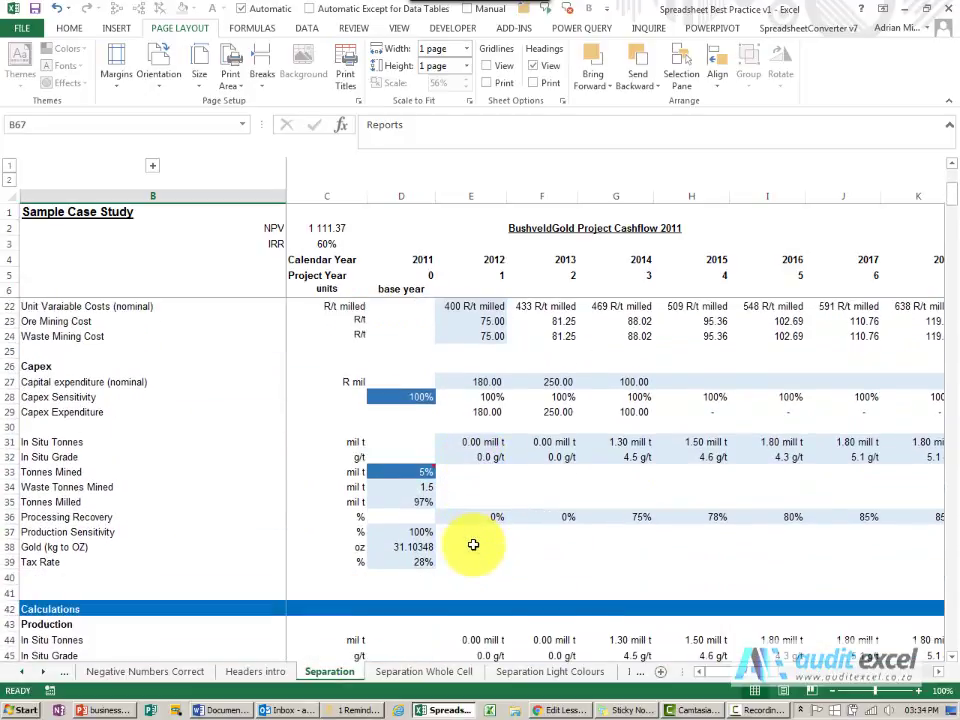
{"action": "scroll", "coordinate": [473, 545], "scroll_direction": "down", "scroll_amount": 2}
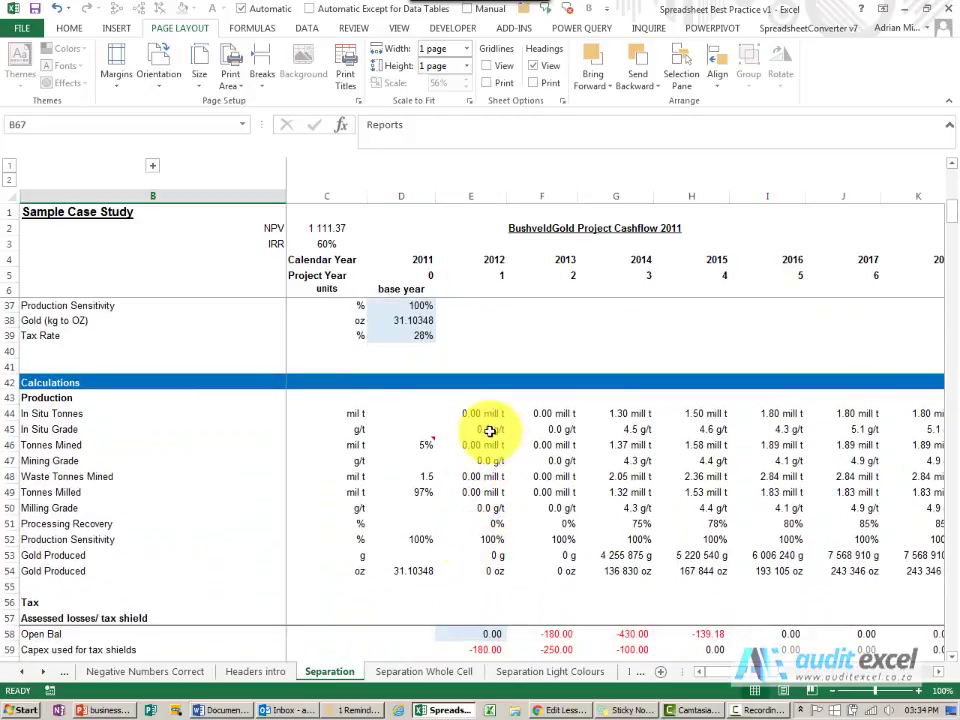
{"action": "left_click", "coordinate": [555, 413]}
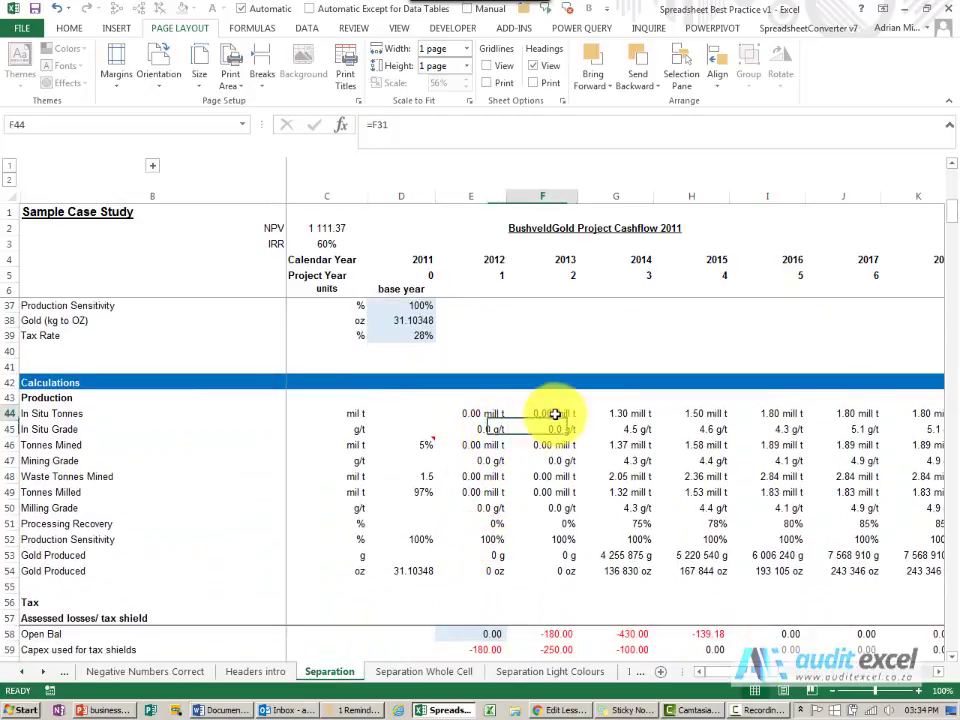
{"action": "left_click", "coordinate": [557, 429]}
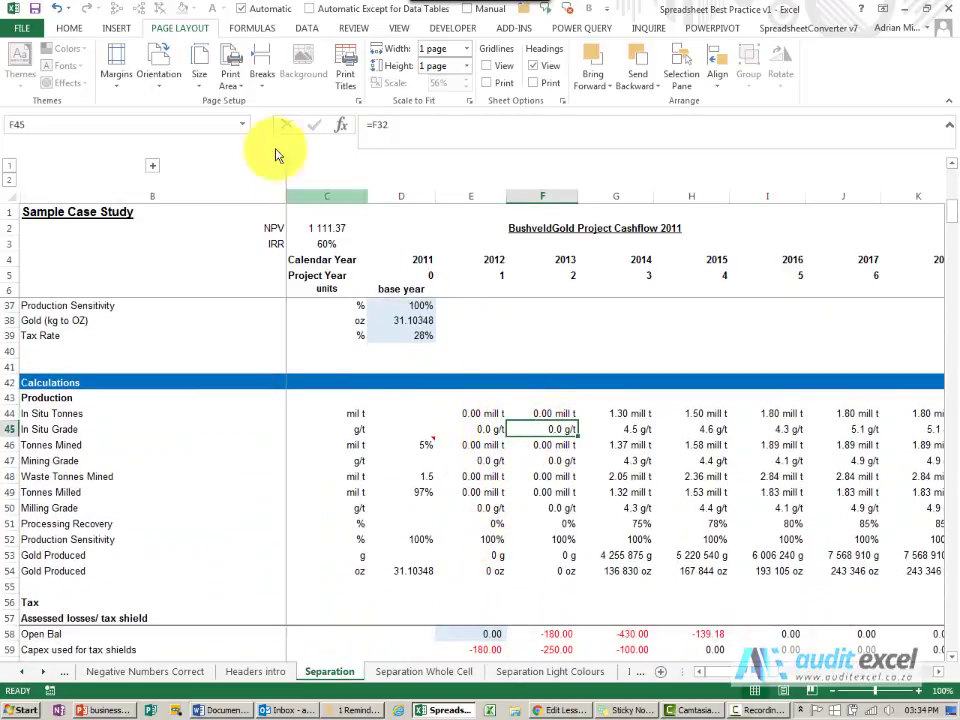
{"action": "left_click", "coordinate": [564, 491]}
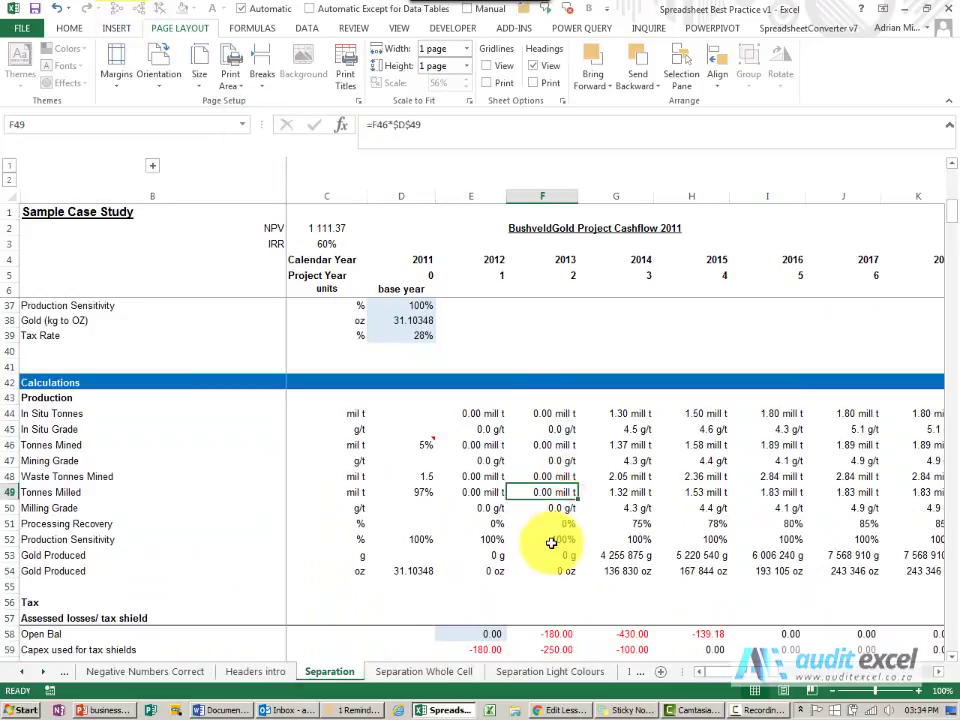
- Inspect the 2012 US gold price and exchange rate inputs, and compare their shading with the Separation Light Colours sheet
{"action": "scroll", "coordinate": [552, 543], "scroll_direction": "down", "scroll_amount": 7}
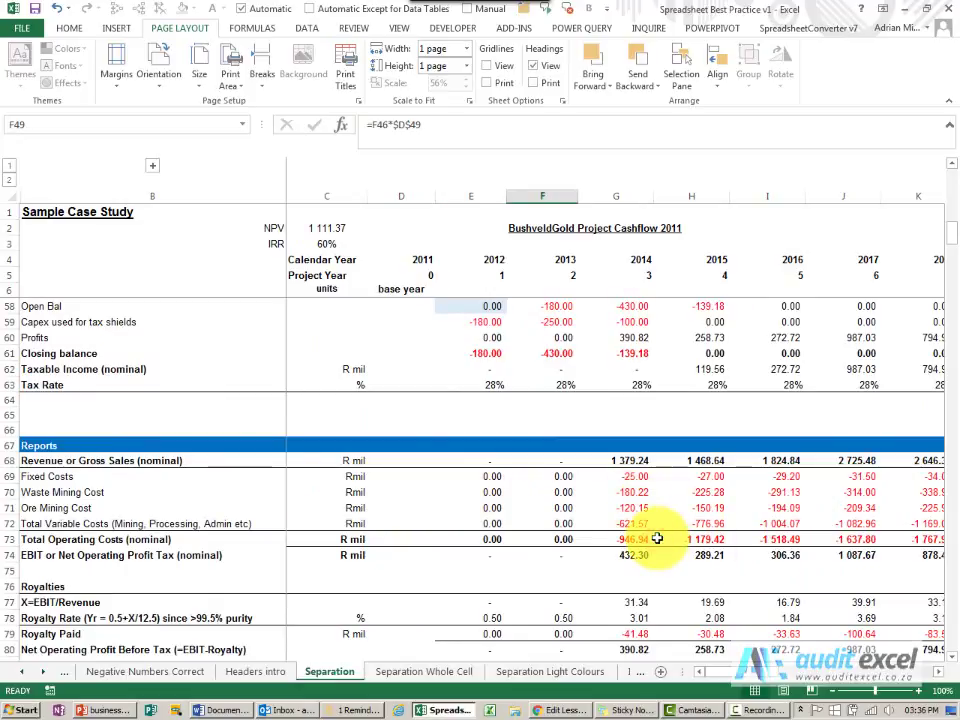
{"action": "scroll", "coordinate": [606, 523], "scroll_direction": "up", "scroll_amount": 13}
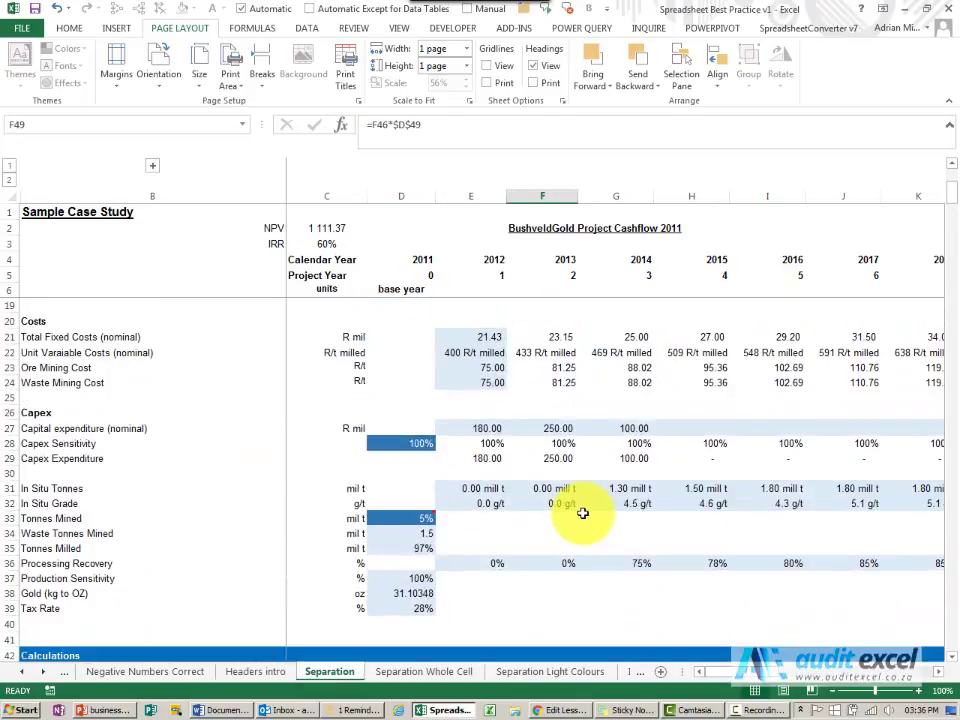
{"action": "scroll", "coordinate": [582, 513], "scroll_direction": "up", "scroll_amount": 4}
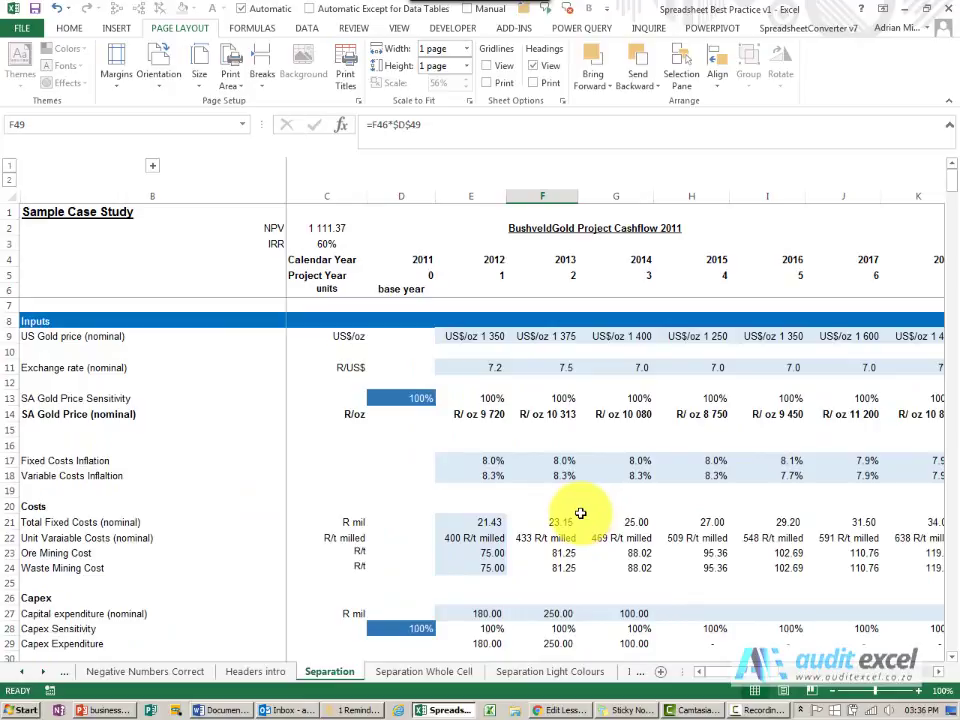
{"action": "left_click", "coordinate": [483, 336]}
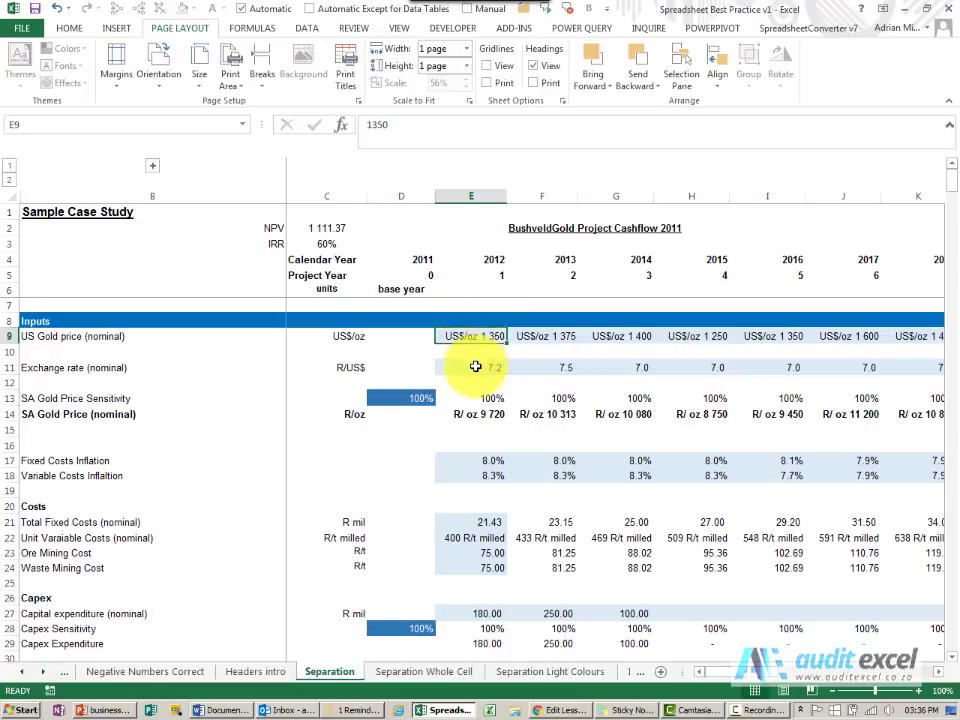
{"action": "left_click", "coordinate": [476, 367]}
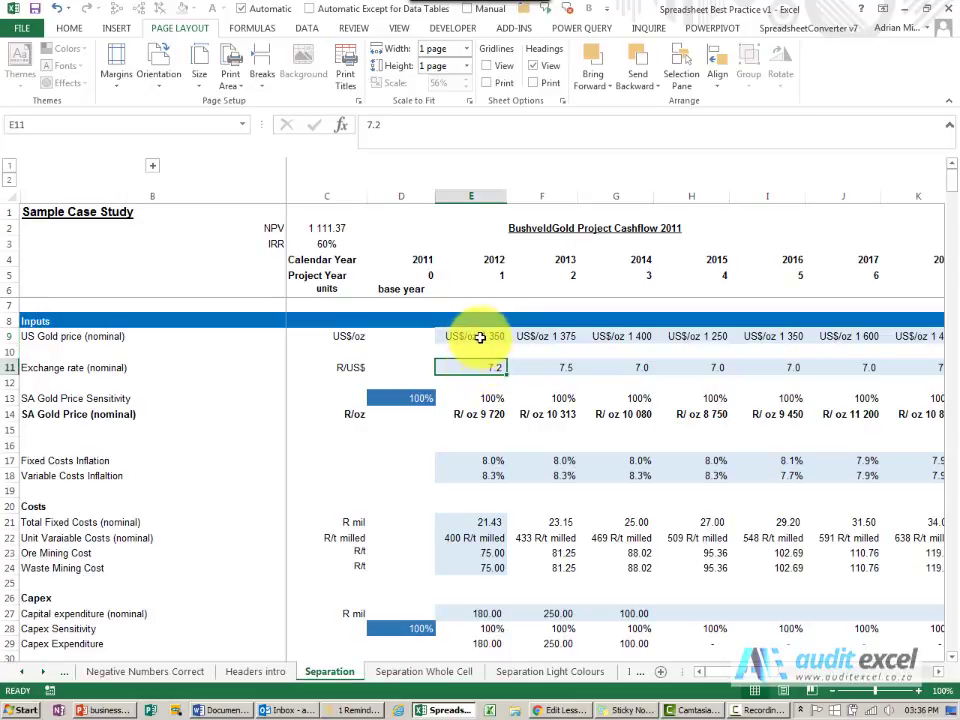
{"action": "left_click", "coordinate": [515, 677]}
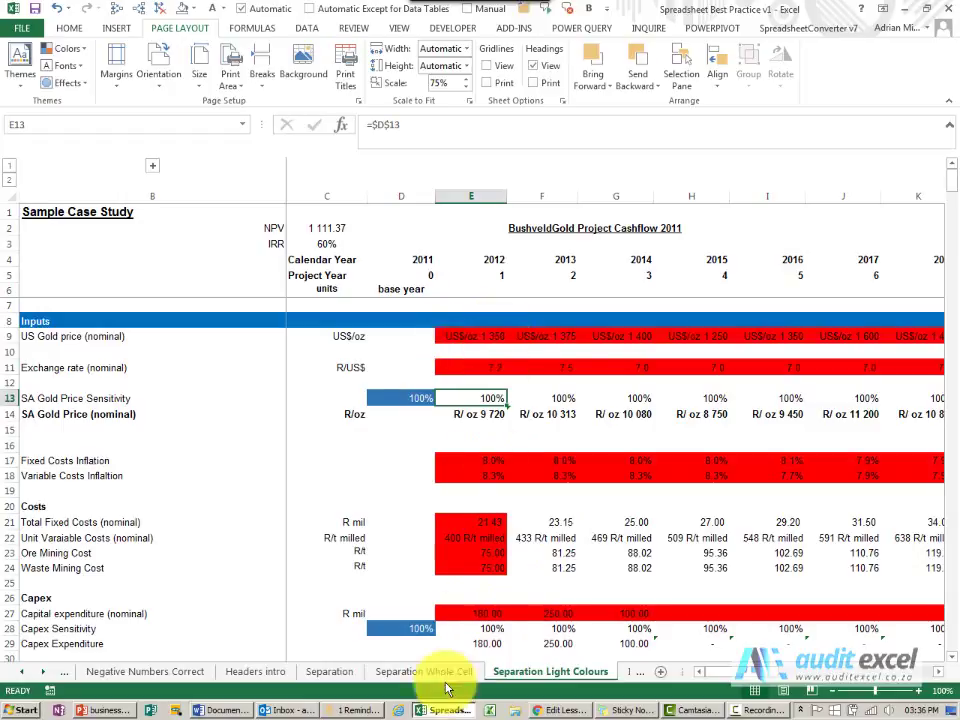
{"action": "left_click", "coordinate": [335, 674]}
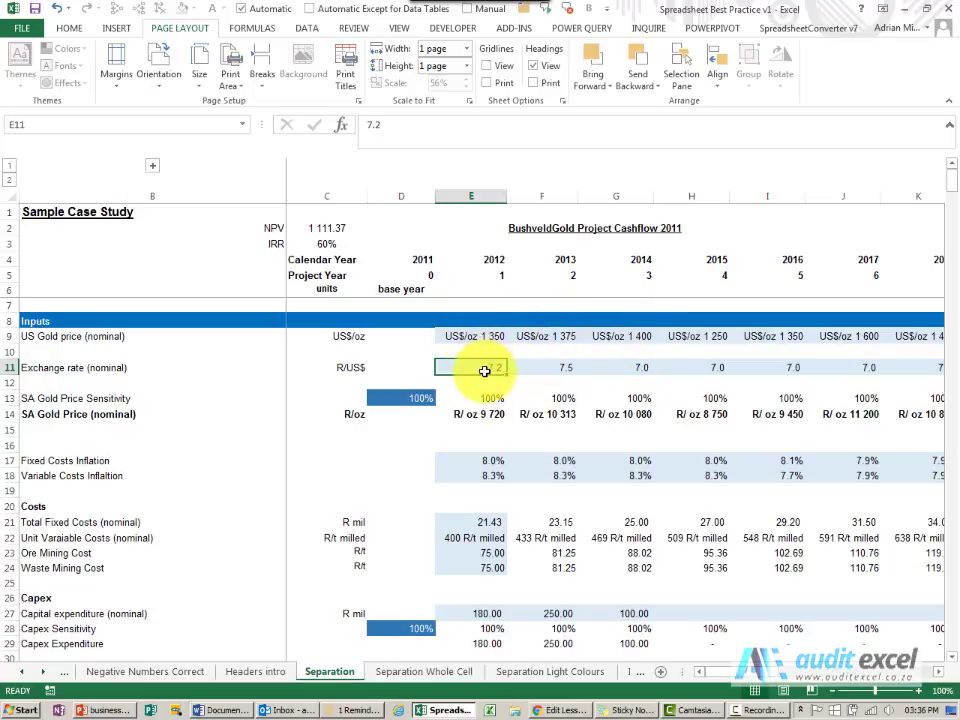
- Clear the exchange rates for all project years in row 11 of the Separation Whole Cell sheet
{"action": "left_click", "coordinate": [427, 672]}
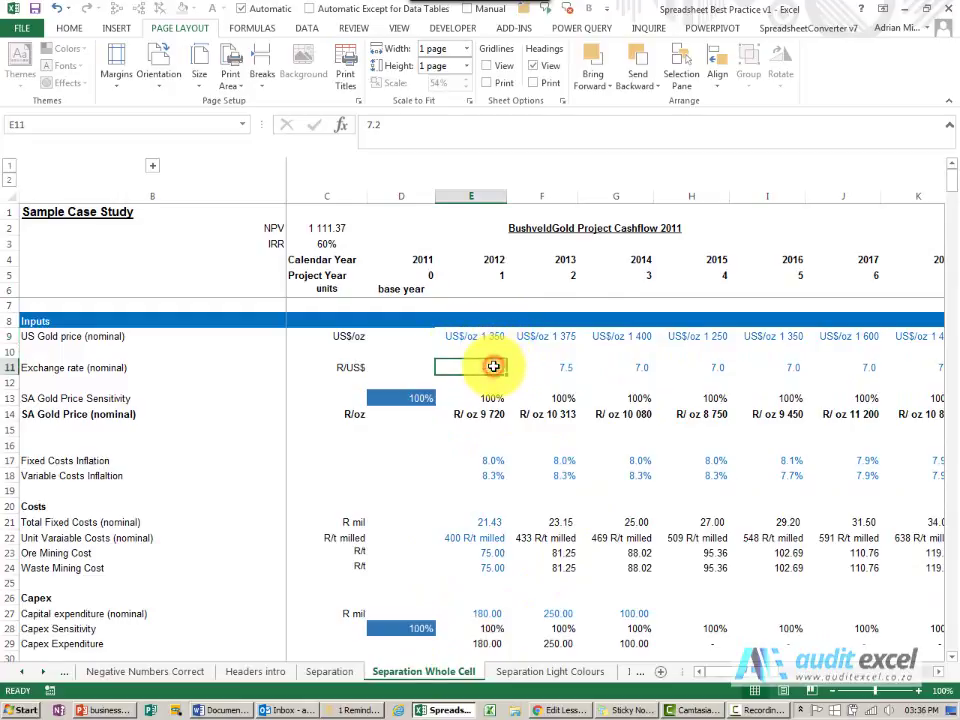
{"action": "key", "text": "ctrl+shift+Right"}
{"action": "key", "text": "shift+Left"}
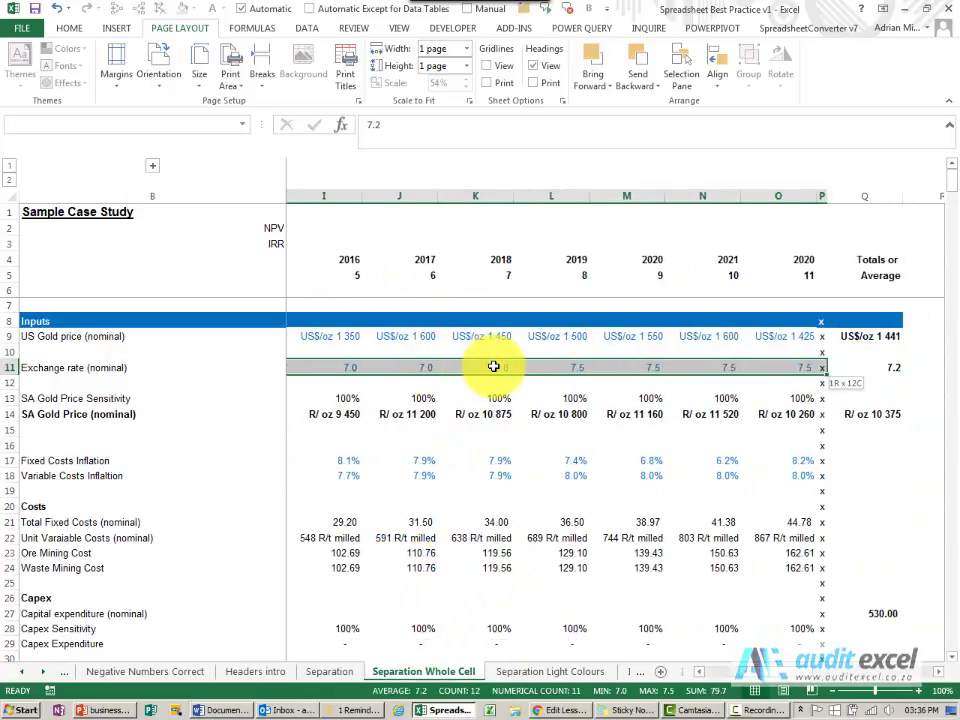
{"action": "key", "text": "Delete"}
{"action": "key", "text": "shift+BackSpace"}
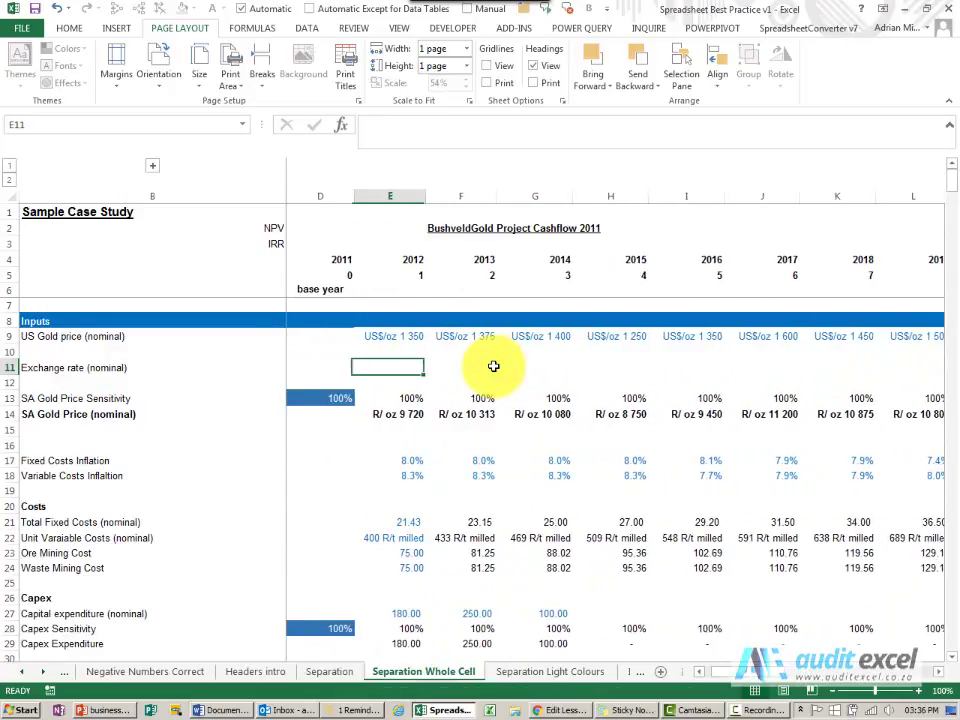
- Clear the exchange rates for all project years in row 11 of the Separation sheet and select its row label
{"action": "left_click", "coordinate": [332, 671]}
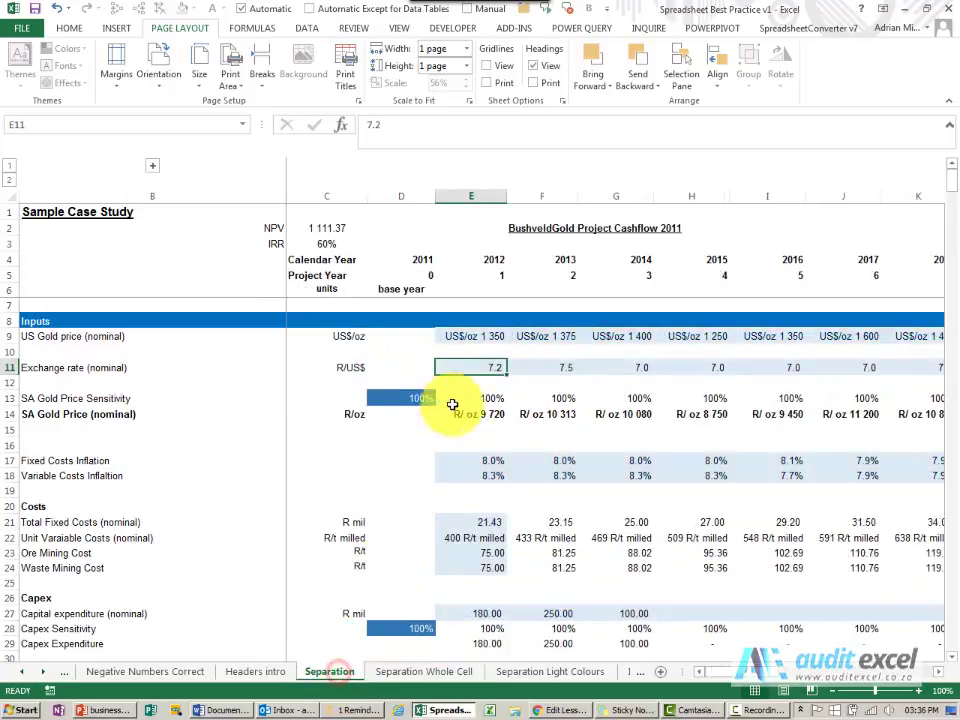
{"action": "key", "text": "ctrl+shift+Right"}
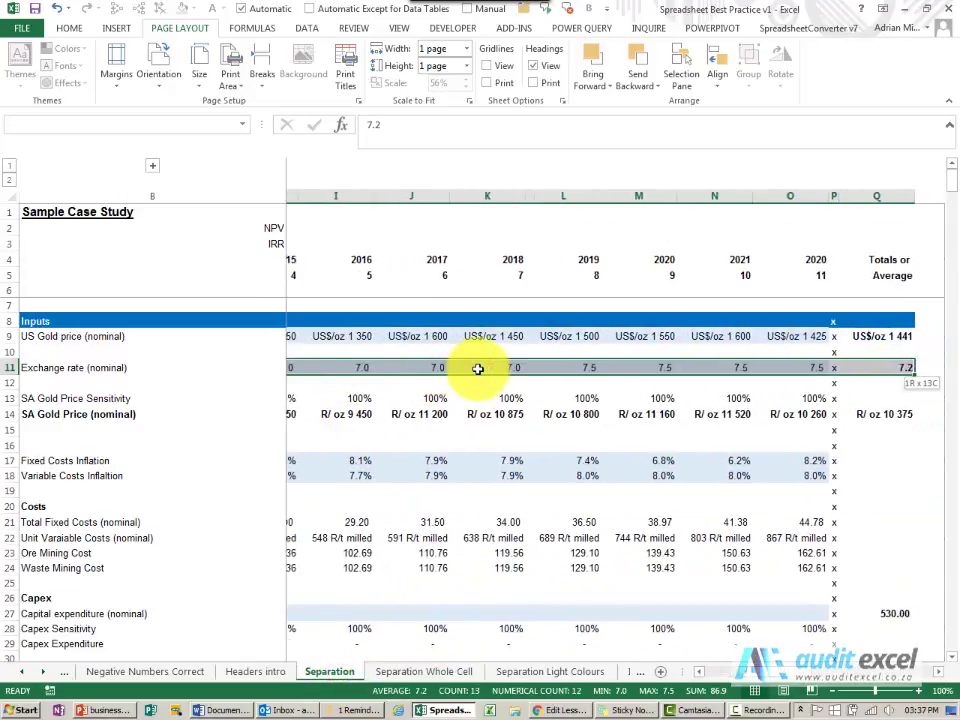
{"action": "key", "text": "shift+BackSpace"}
{"action": "key", "text": "Left"}
{"action": "key", "text": "Left"}
{"action": "key", "text": "Left"}
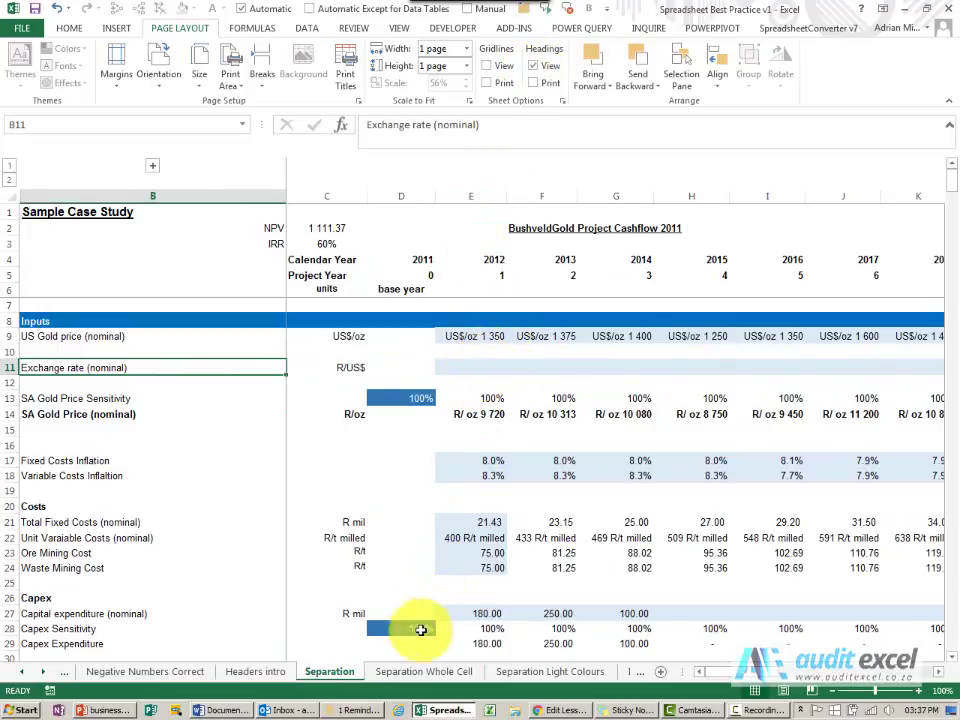
- Compare the emptied exchange rate row on the Separation Whole Cell and Separation sheets, including the sheet protection options
{"action": "left_click", "coordinate": [415, 674]}
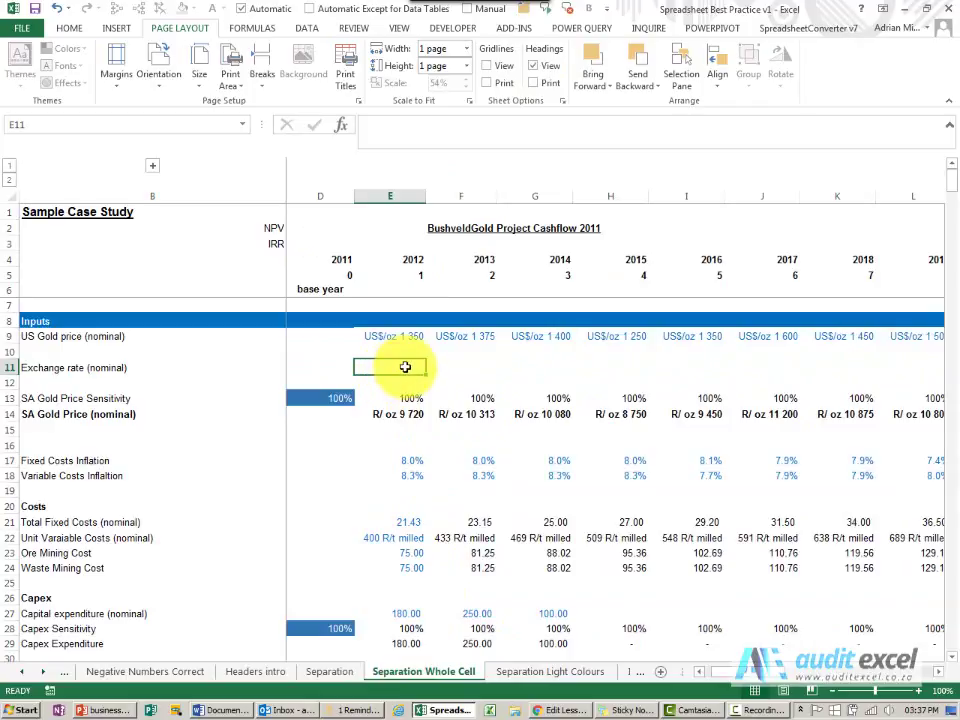
{"action": "key", "text": "alt+r"}
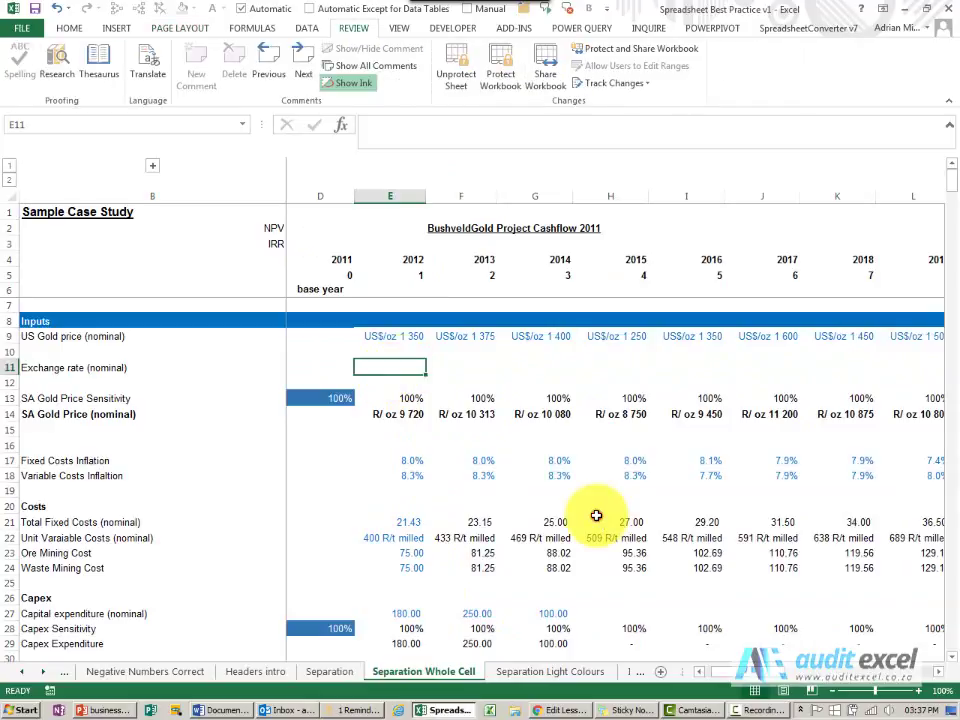
{"action": "left_click", "coordinate": [330, 672]}
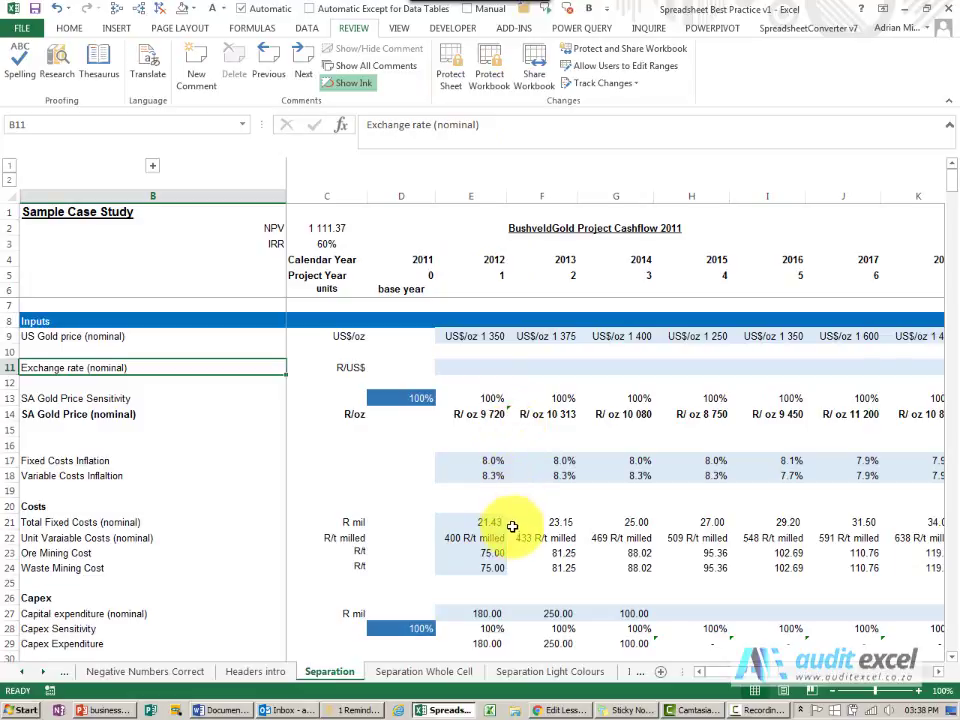
- Overwrite the 2012 Capex Expenditure formula in E29 of the Separation sheet with 200, and undo the entry
{"action": "left_click", "coordinate": [484, 641]}
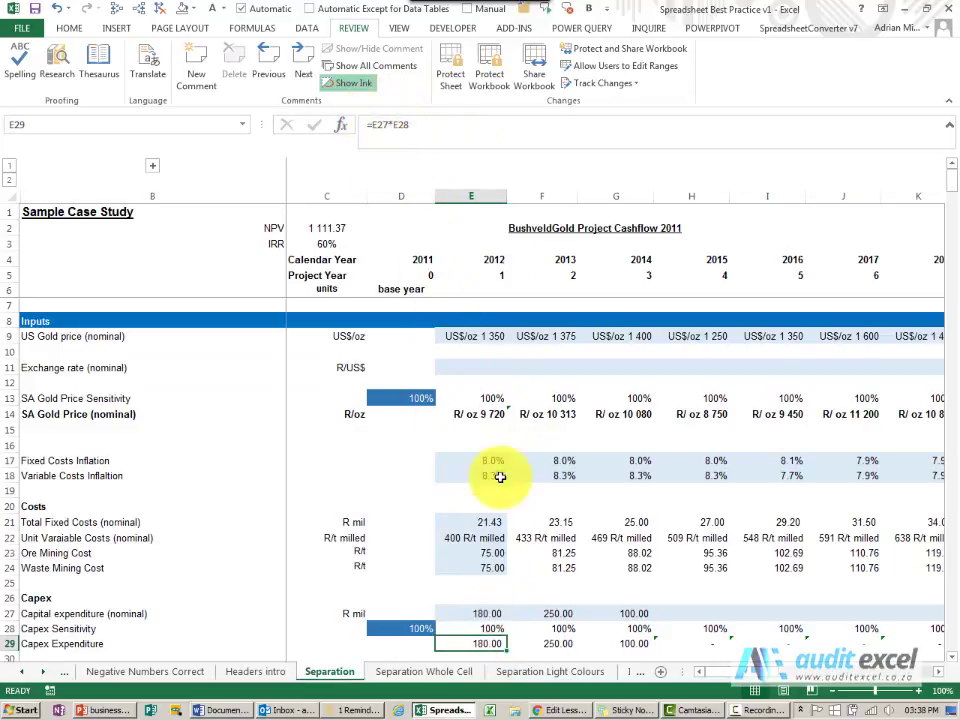
{"action": "left_click", "coordinate": [471, 642]}
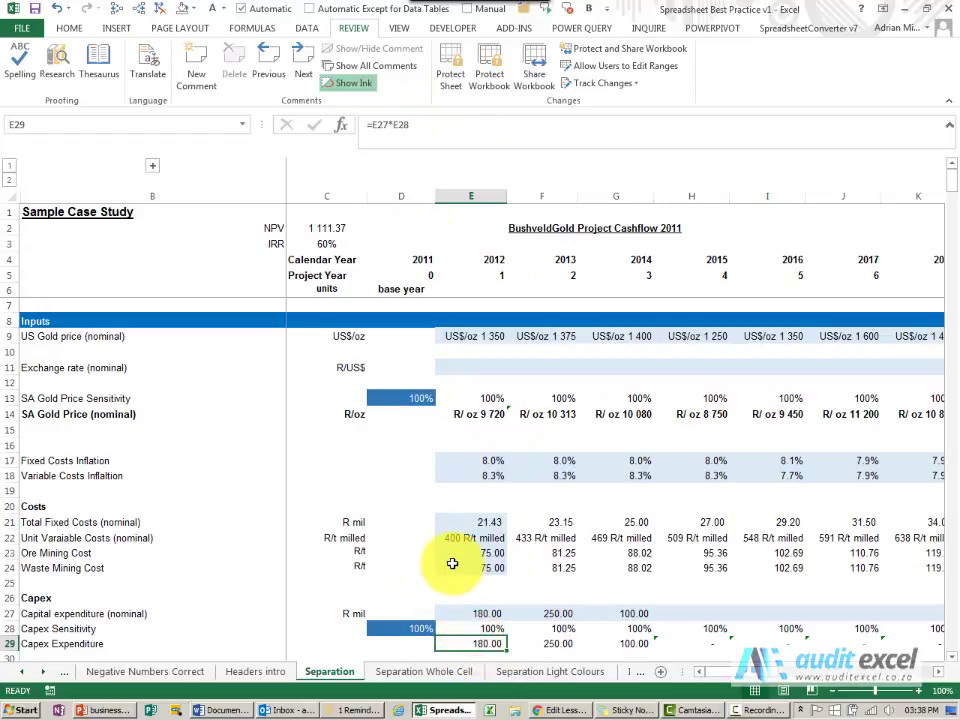
{"action": "type", "text": "200"}
{"action": "key", "text": "Return"}
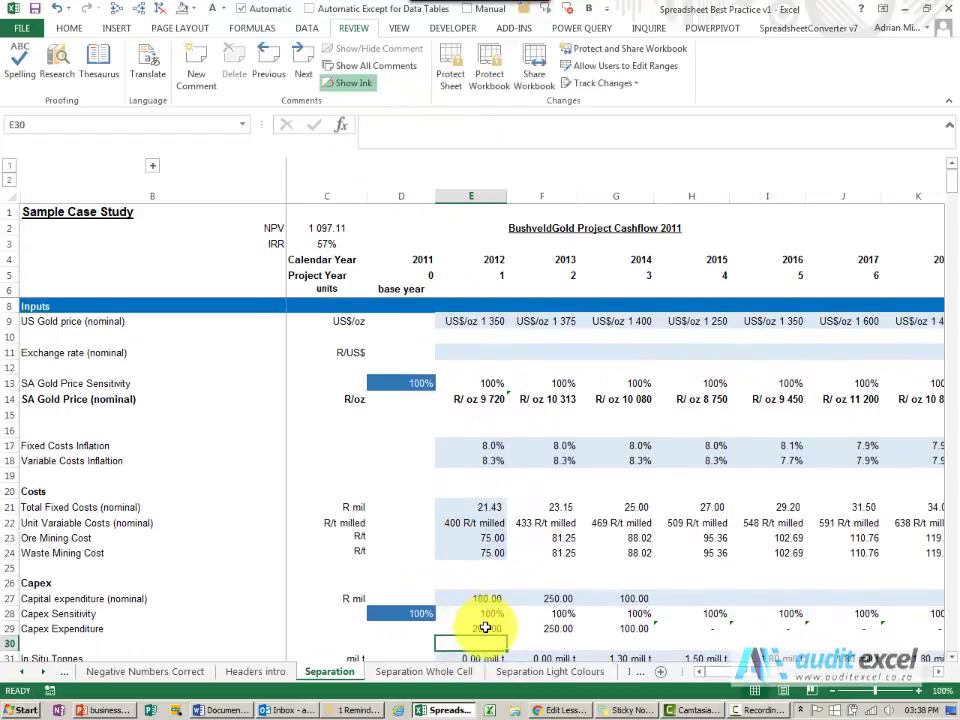
{"action": "left_click", "coordinate": [444, 626]}
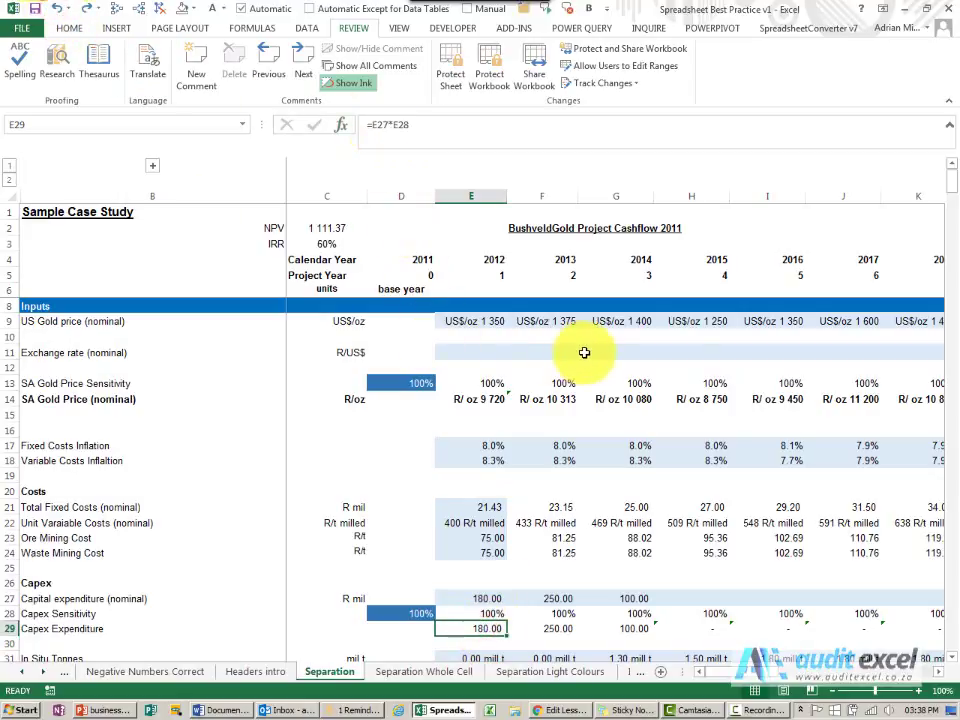
- Protect the Separation sheet without a password, allowing users to select locked and unlocked cells only
{"action": "scroll", "coordinate": [583, 354], "scroll_direction": "up", "scroll_amount": 1}
{"action": "left_click", "coordinate": [450, 80]}
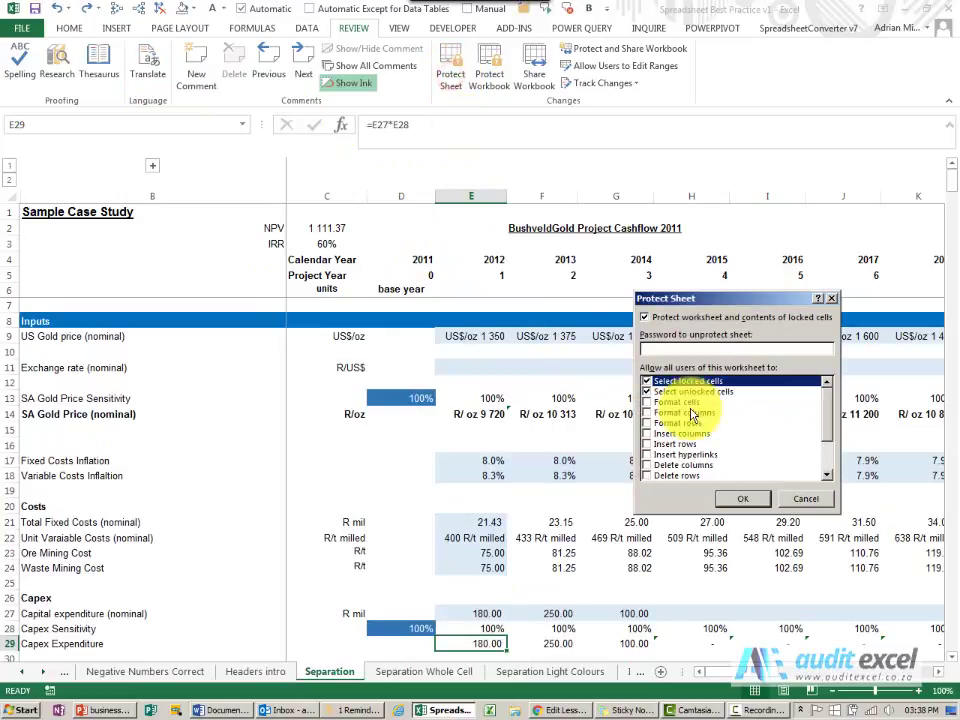
{"action": "left_click", "coordinate": [750, 500]}
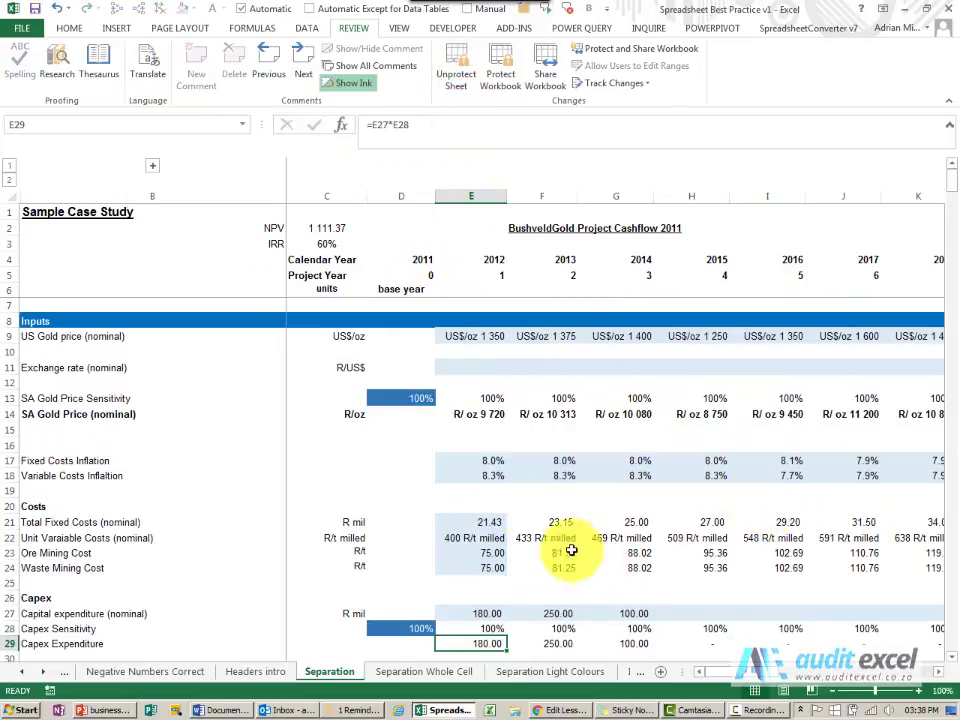
- Set the 2012 Capital expenditure input in E27 to 200, and undo the entry
{"action": "left_click", "coordinate": [476, 612]}
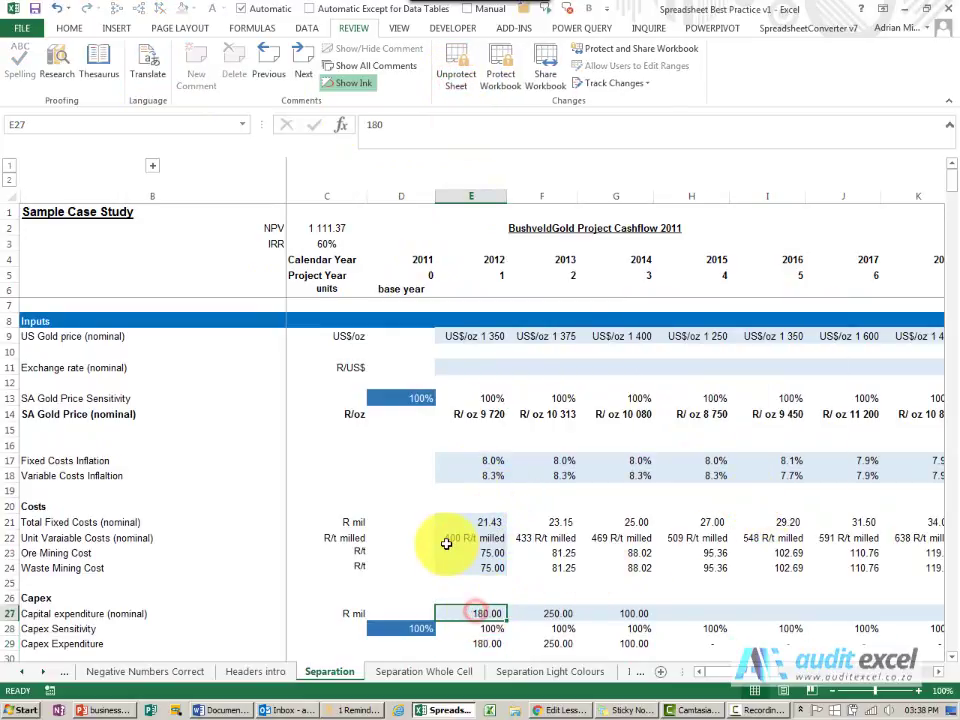
{"action": "type", "text": "200"}
{"action": "key", "text": "Return"}
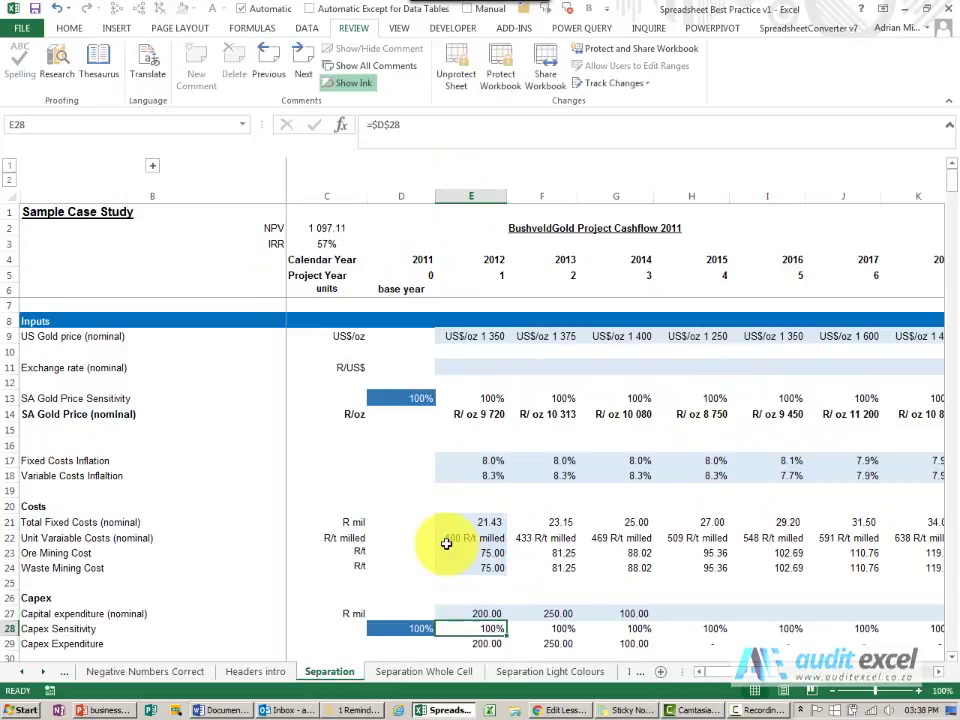
{"action": "key", "text": "Up"}
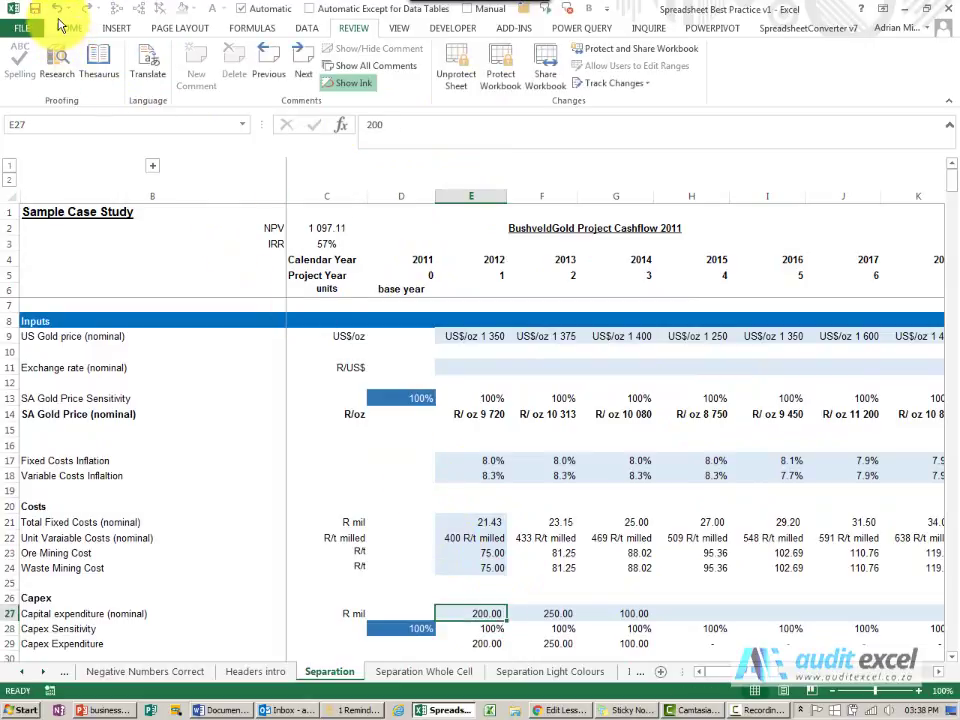
- Try to clear the 2012 Capex Expenditure formula in E29 of the protected sheet
{"action": "left_click", "coordinate": [486, 643]}
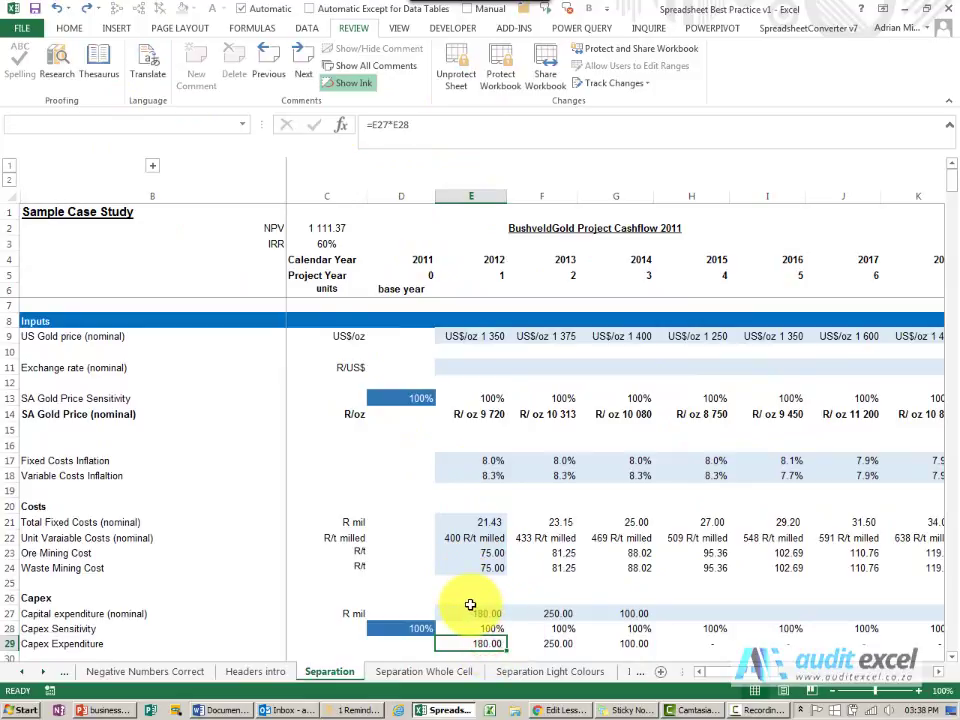
{"action": "key", "text": "Delete"}
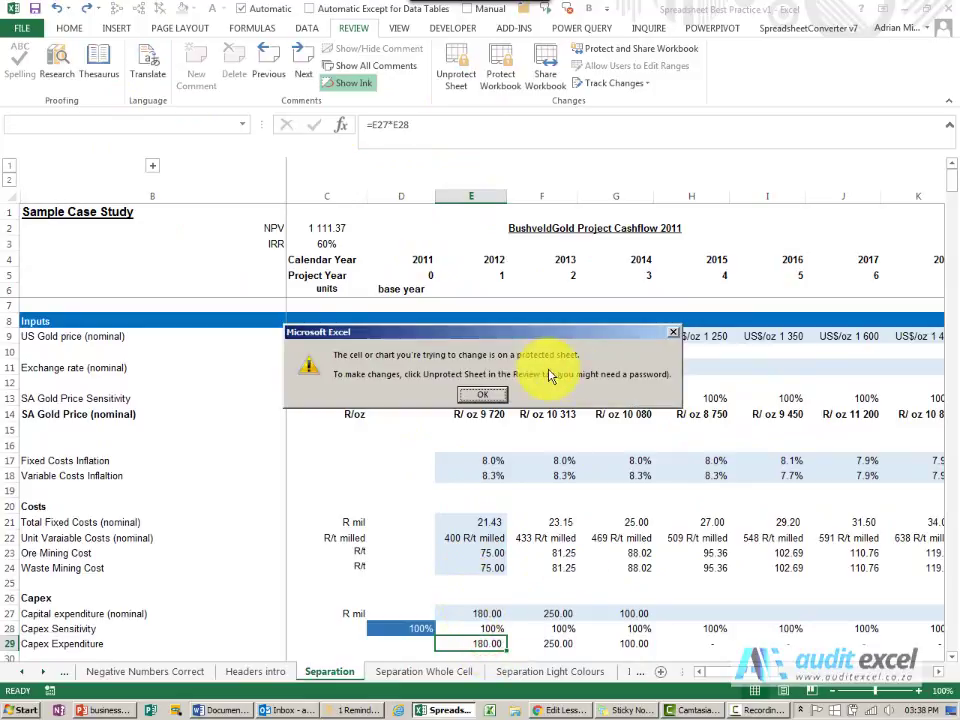
{"action": "left_click", "coordinate": [483, 395]}
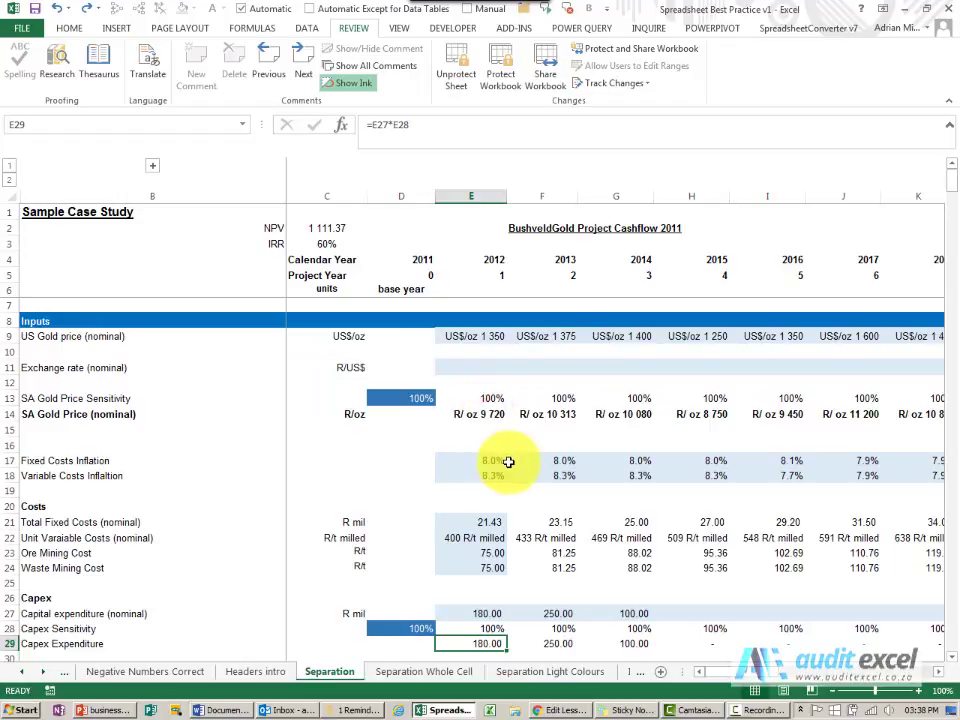